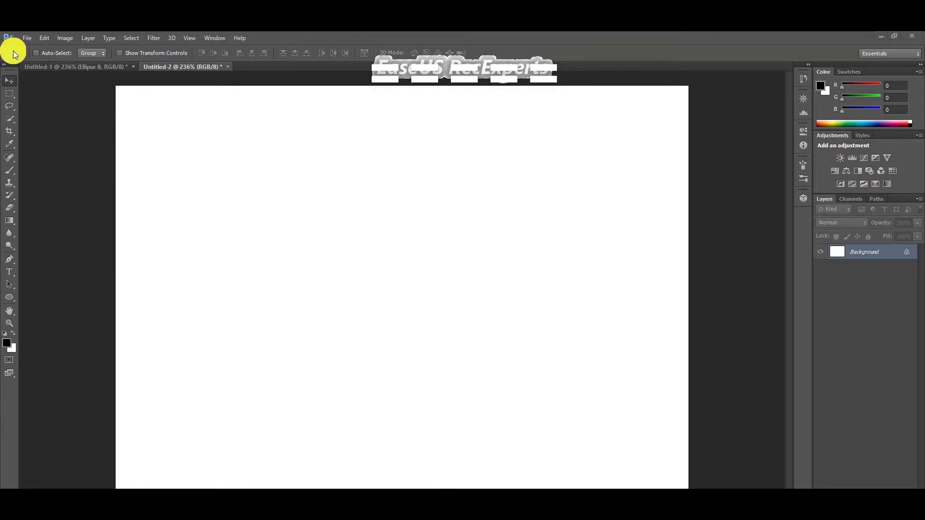
# - Dismiss the File menu without creating anything and select the shape tool with yellow fill
pyautogui.click(33, 37)
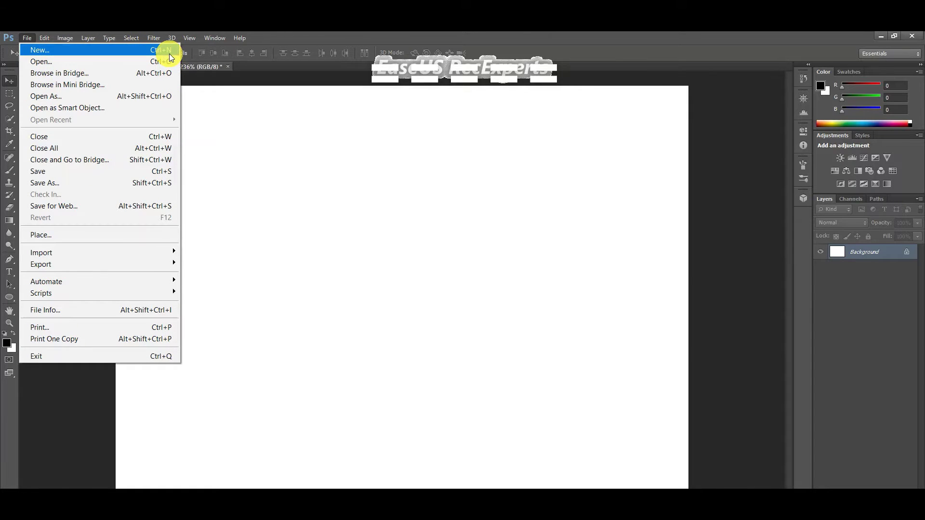
pyautogui.click(763, 178)
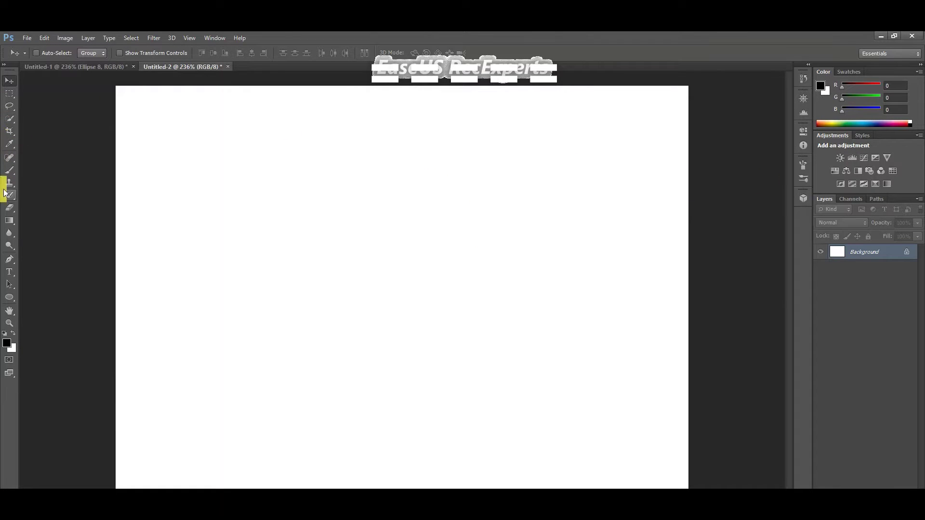
pyautogui.click(11, 297)
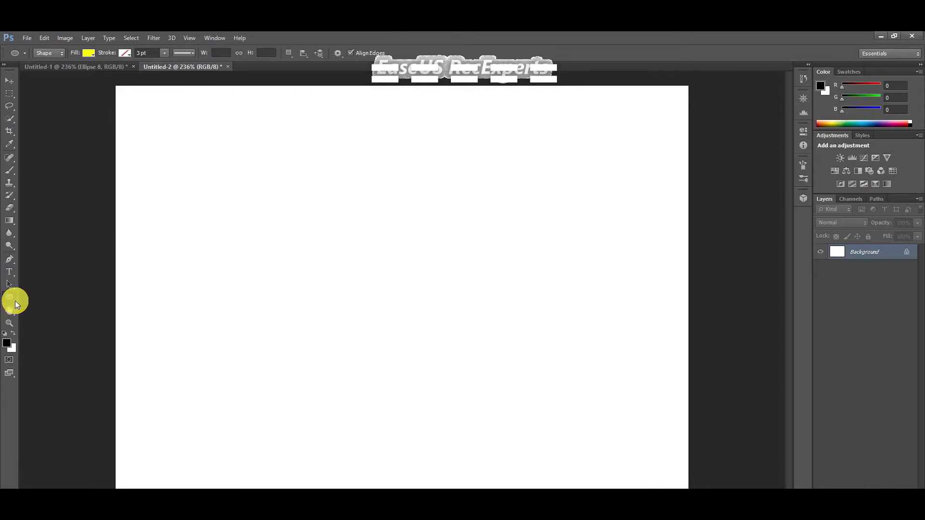
# - Draw a large yellow ellipse for the face and move it to the canvas centre
pyautogui.rightClick(11, 298)
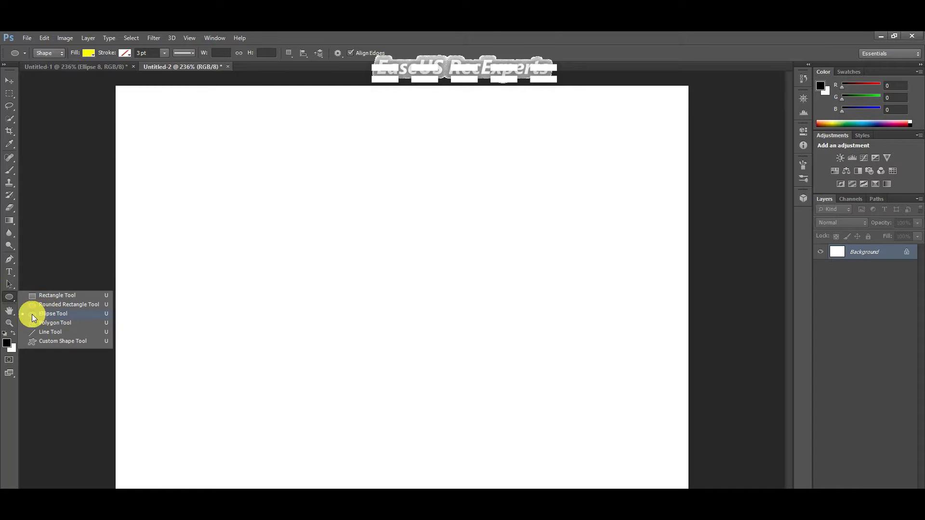
pyautogui.click(34, 313)
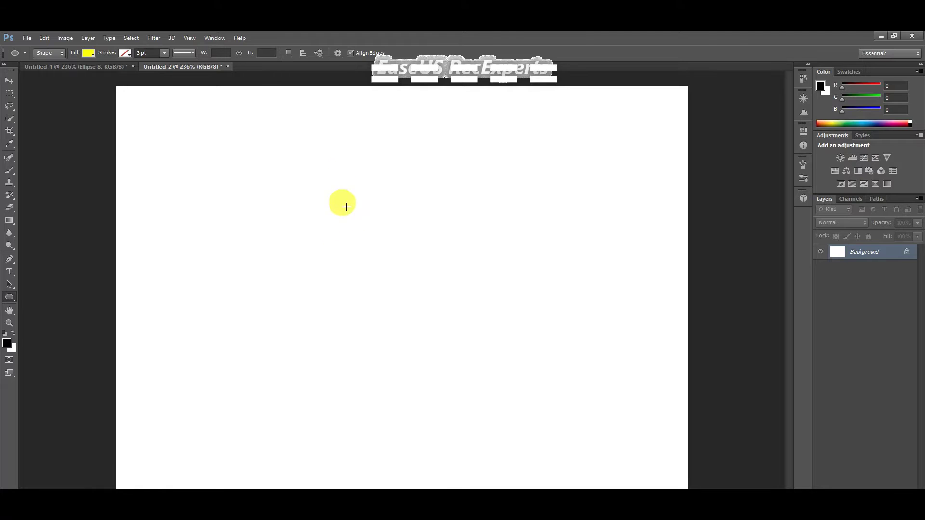
pyautogui.moveTo(329, 237)
pyautogui.mouseDown()
pyautogui.moveTo(398, 282)
pyautogui.moveTo(547, 428)
pyautogui.mouseUp()
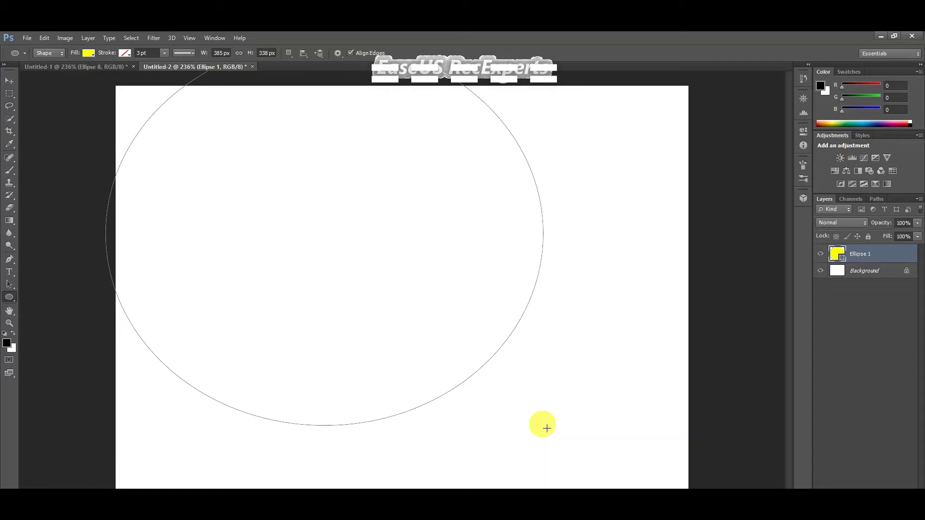
pyautogui.click(7, 84)
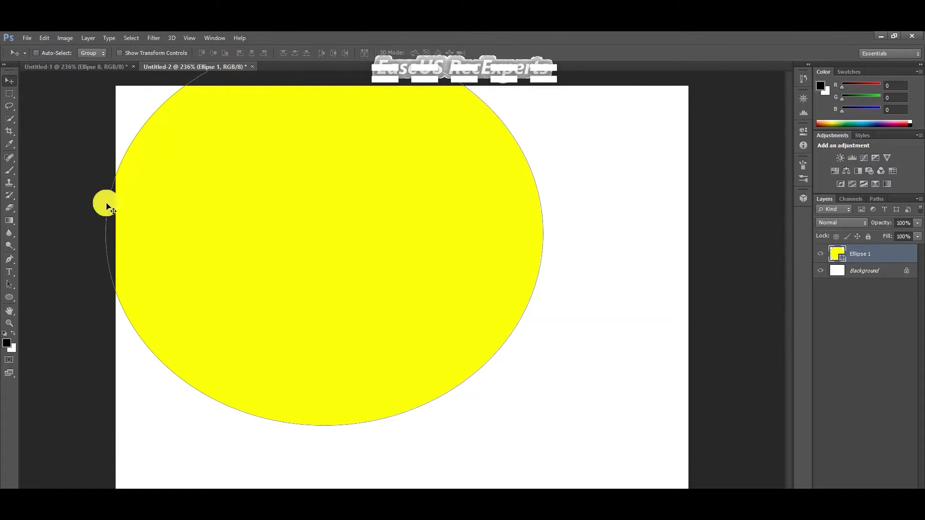
pyautogui.moveTo(199, 224)
pyautogui.mouseDown()
pyautogui.moveTo(244, 258)
pyautogui.moveTo(273, 265)
pyautogui.moveTo(281, 282)
pyautogui.moveTo(280, 274)
pyautogui.mouseUp()
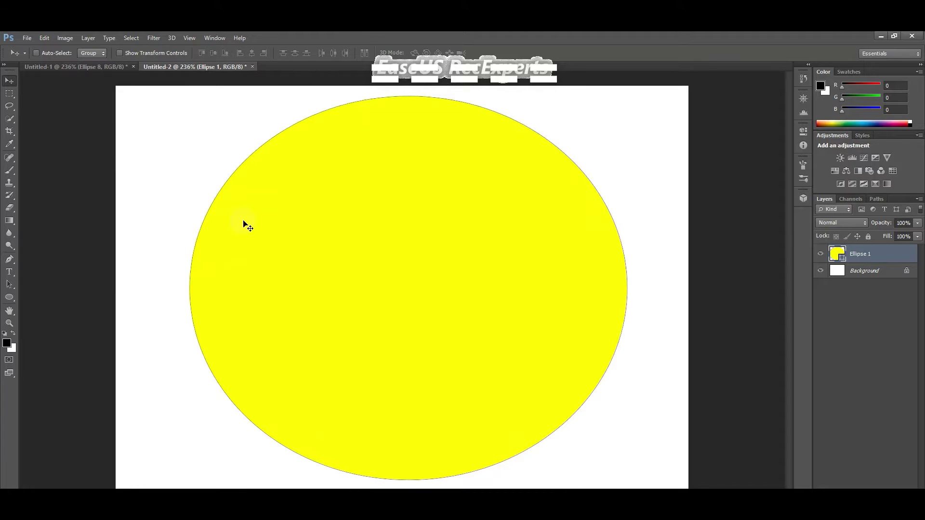
# - Draw a tall narrow ellipse in the face's upper left, position it, and fill it black
pyautogui.click(6, 297)
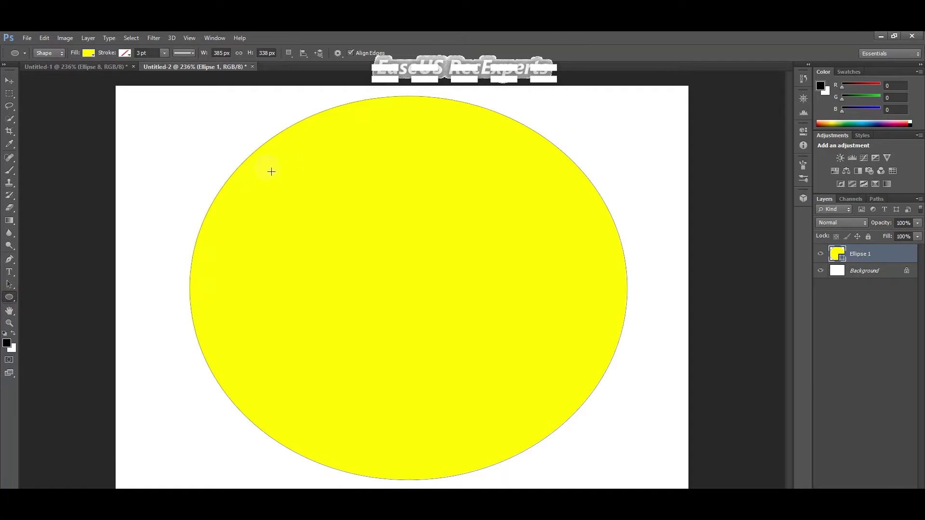
pyautogui.moveTo(271, 172); pyautogui.dragTo(289, 202)
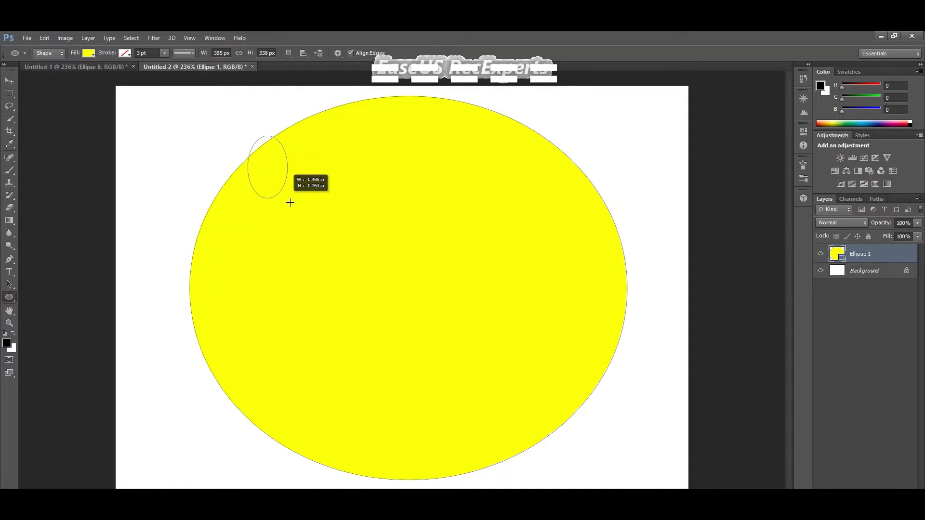
pyautogui.moveTo(290, 203); pyautogui.dragTo(293, 216)
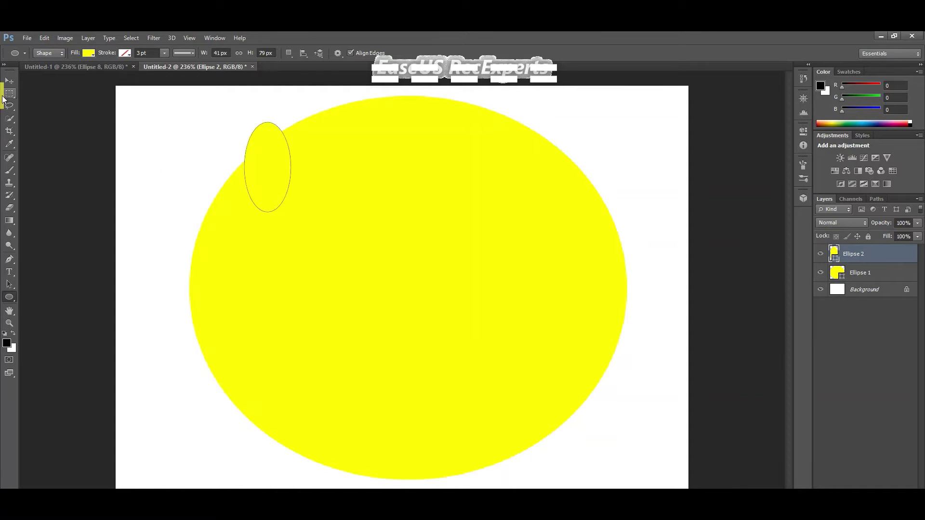
pyautogui.click(9, 81)
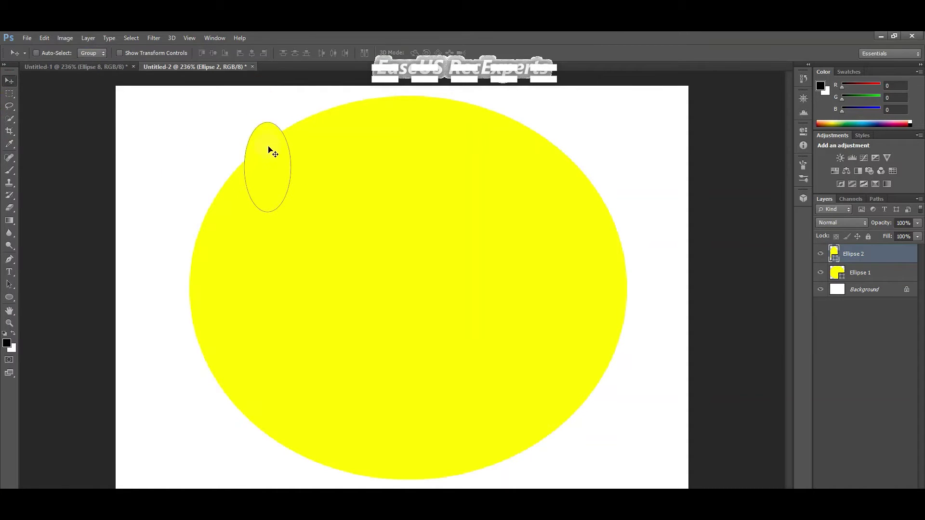
pyautogui.moveTo(273, 154)
pyautogui.mouseDown()
pyautogui.moveTo(309, 169)
pyautogui.moveTo(302, 175)
pyautogui.mouseUp()
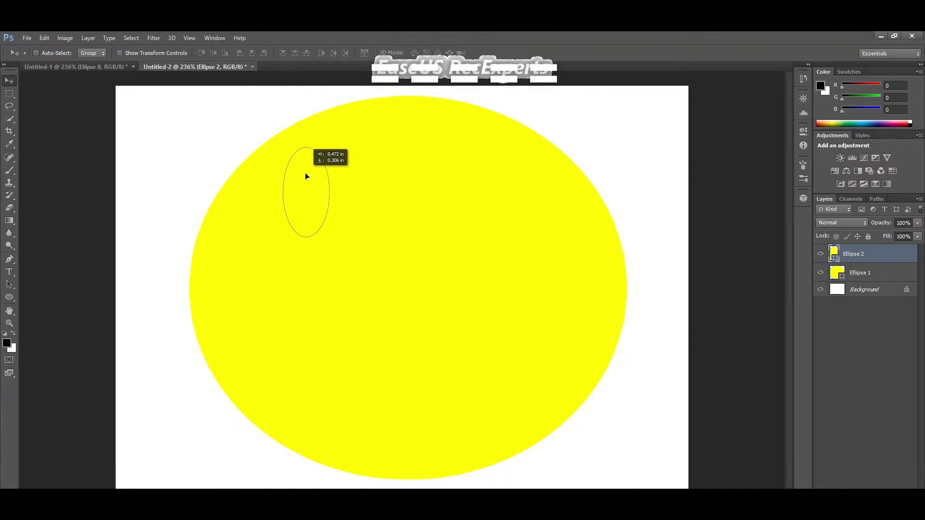
pyautogui.moveTo(302, 175); pyautogui.dragTo(301, 175)
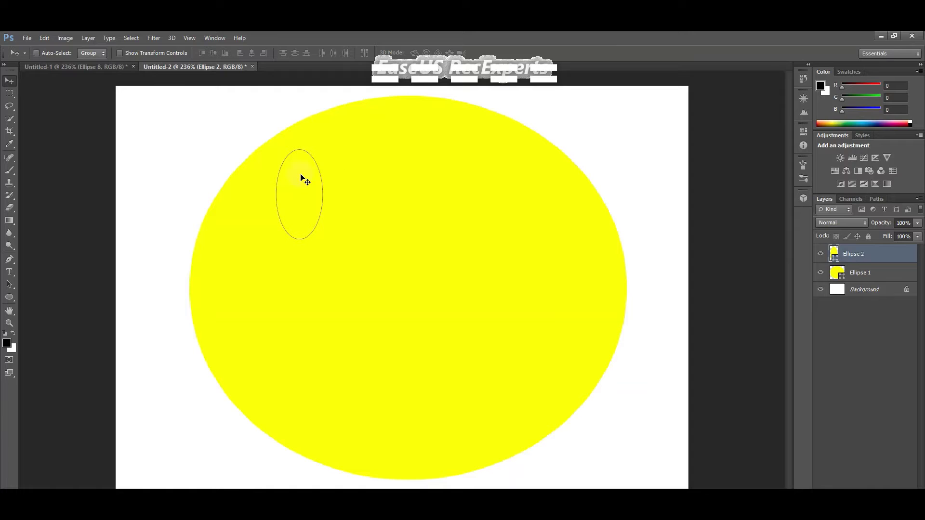
pyautogui.click(9, 297)
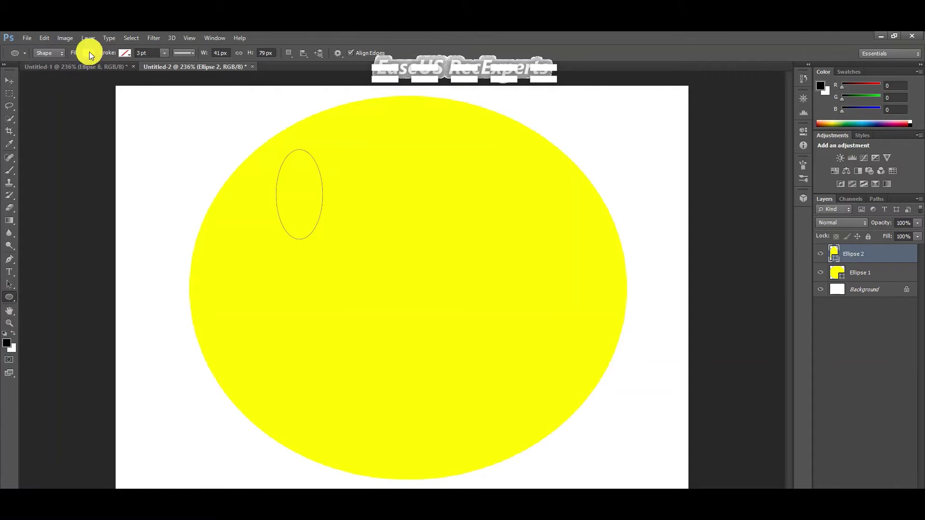
pyautogui.click(89, 52)
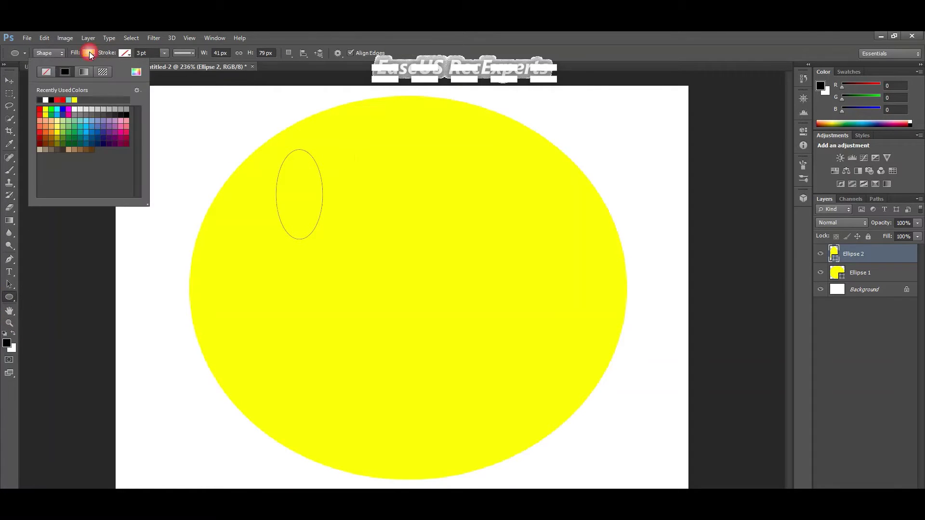
pyautogui.click(43, 100)
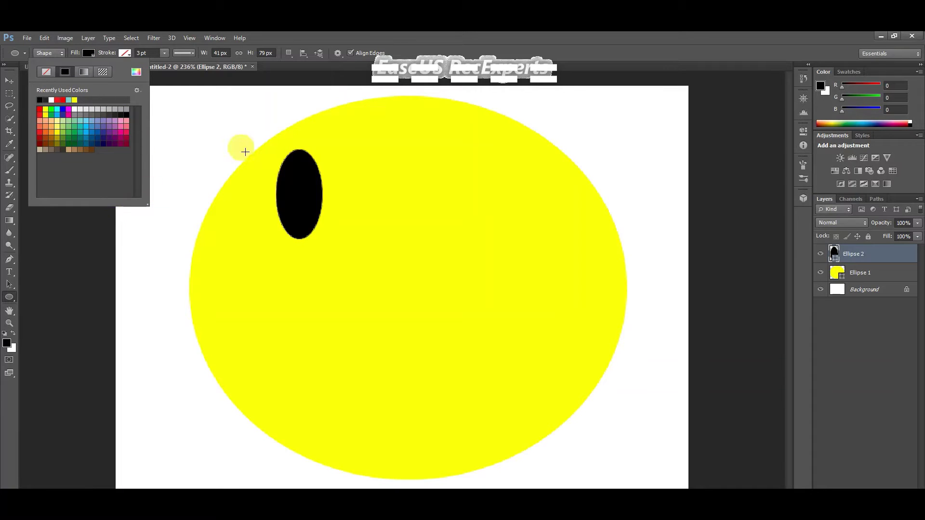
# - Draw a 30 × 42 px oval in the lower part of the left eye and fill it white
pyautogui.click(287, 193)
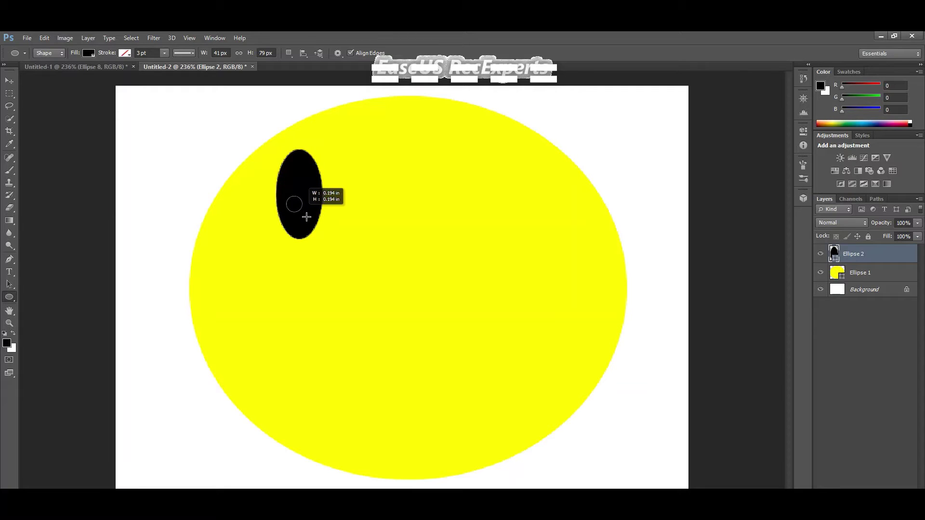
pyautogui.moveTo(284, 190); pyautogui.dragTo(314, 232)
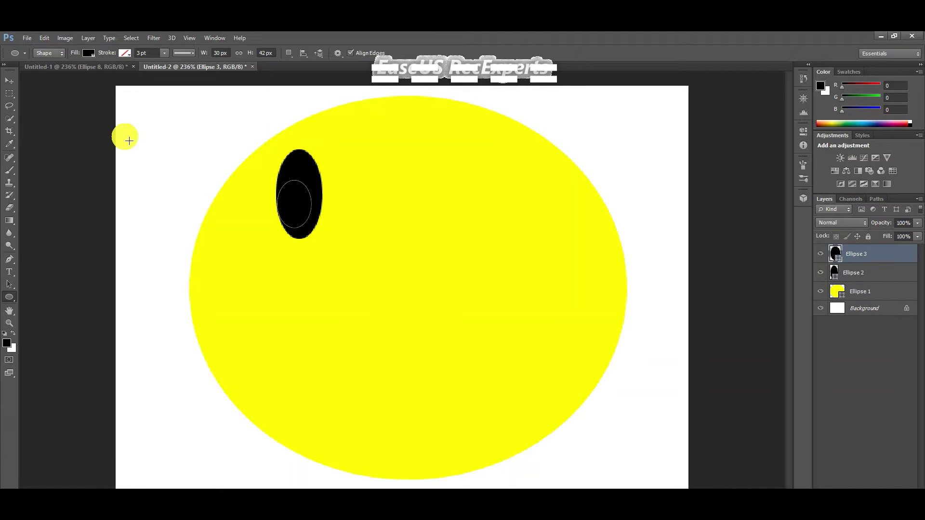
pyautogui.click(4, 83)
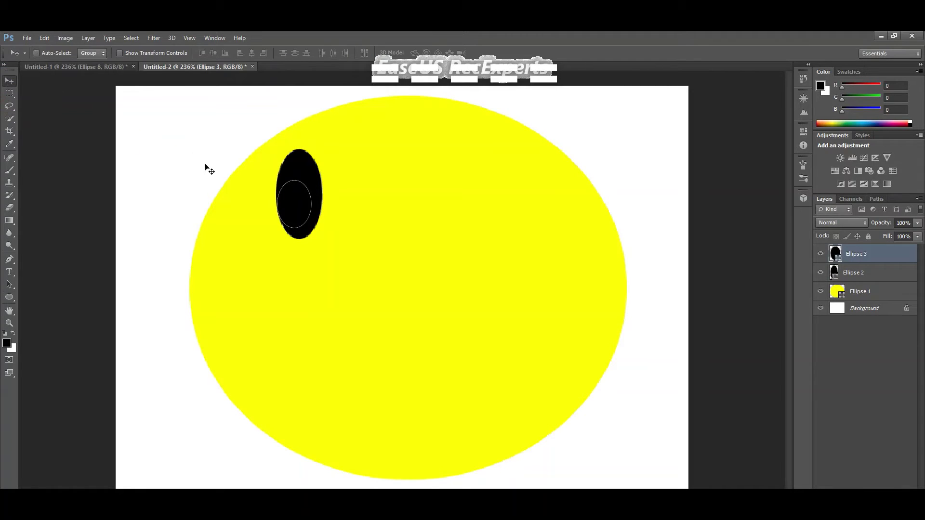
pyautogui.moveTo(286, 204); pyautogui.dragTo(289, 212)
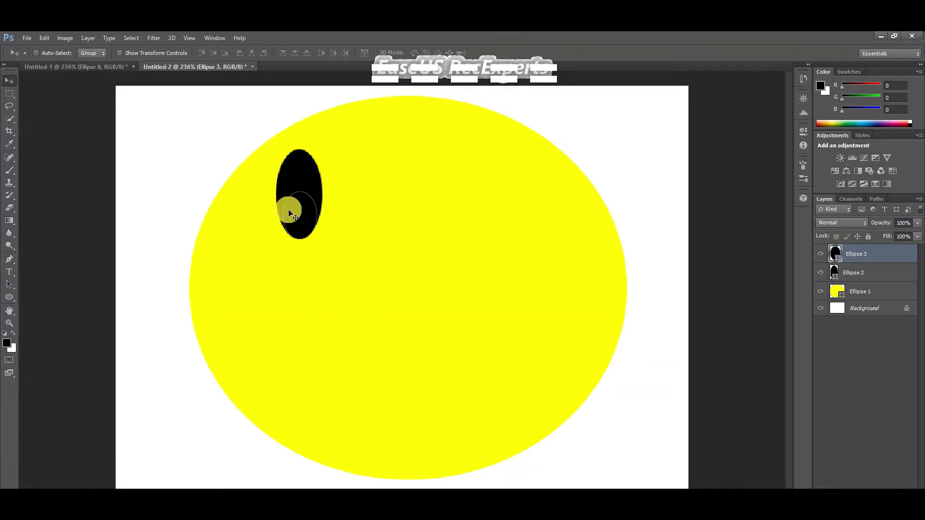
pyautogui.click(10, 298)
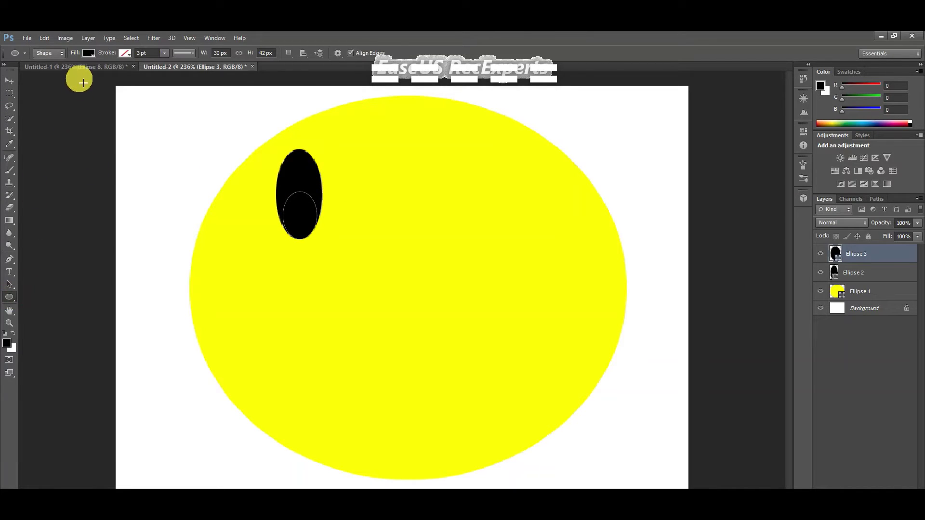
pyautogui.click(85, 51)
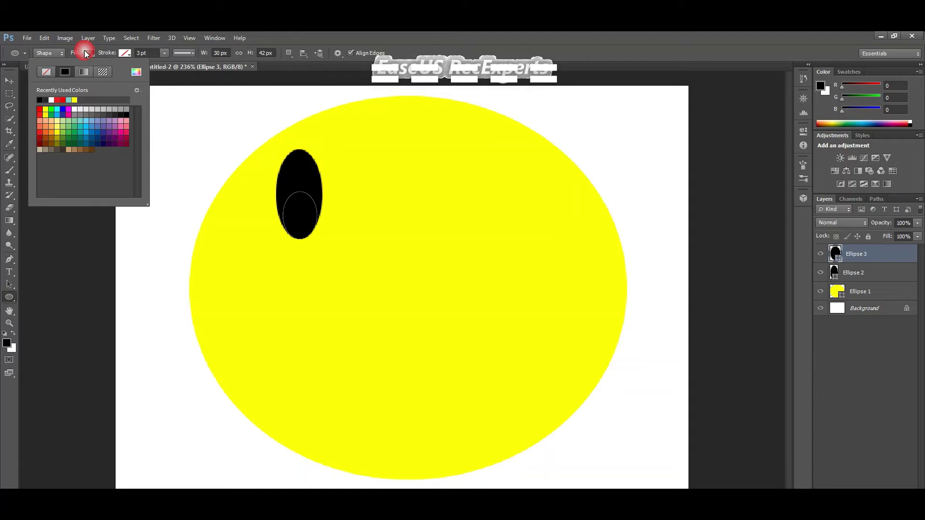
pyautogui.click(52, 100)
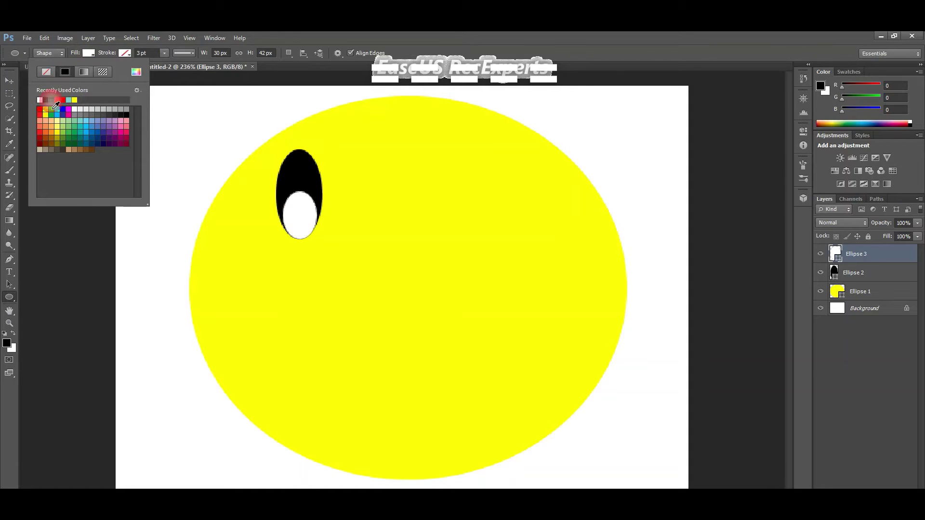
# - Cancel the ellipse size prompt and drag a tiny 4 px circle for the pupil
pyautogui.click(300, 218)
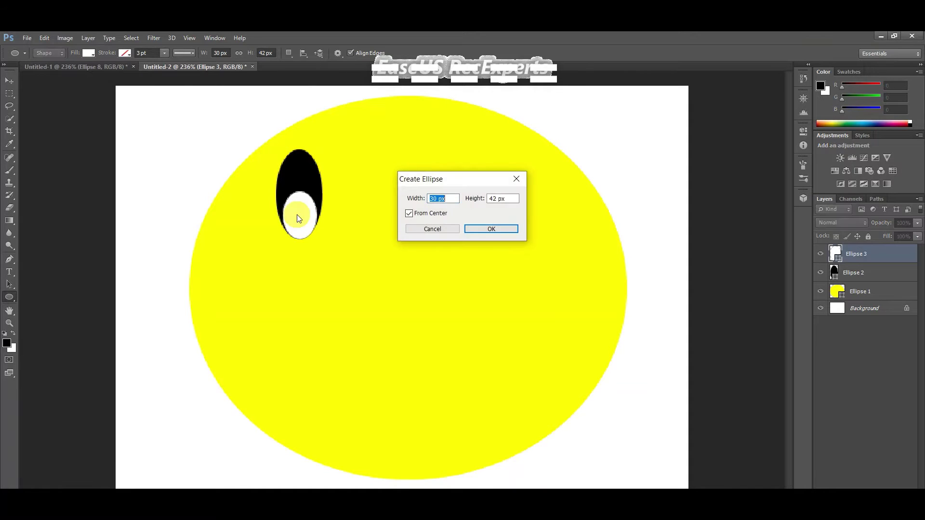
pyautogui.click(446, 228)
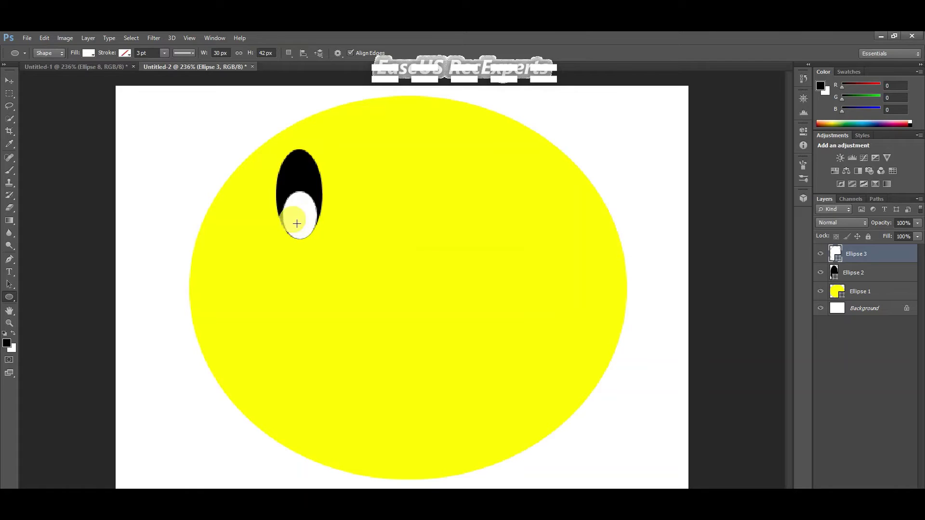
pyautogui.moveTo(295, 219); pyautogui.dragTo(301, 225)
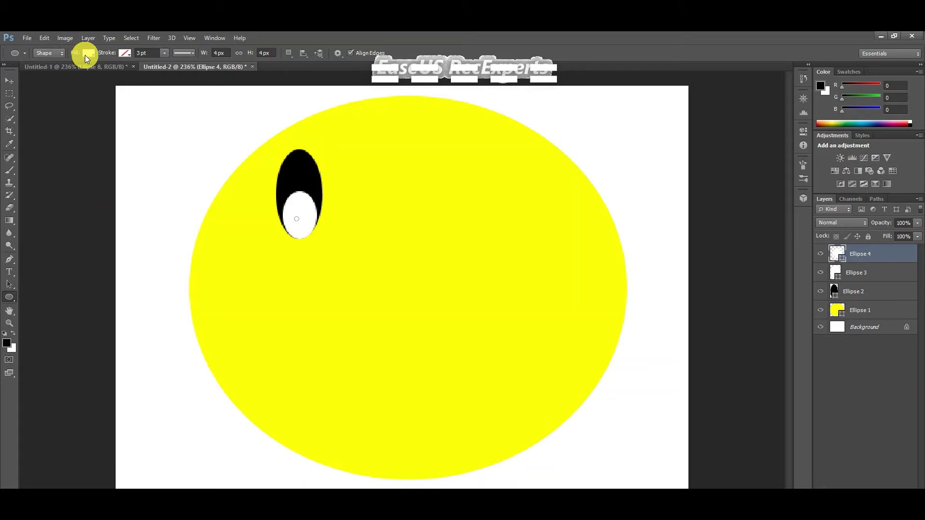
# - Fill the tiny pupil, Ellipse 4, with black
pyautogui.click(88, 54)
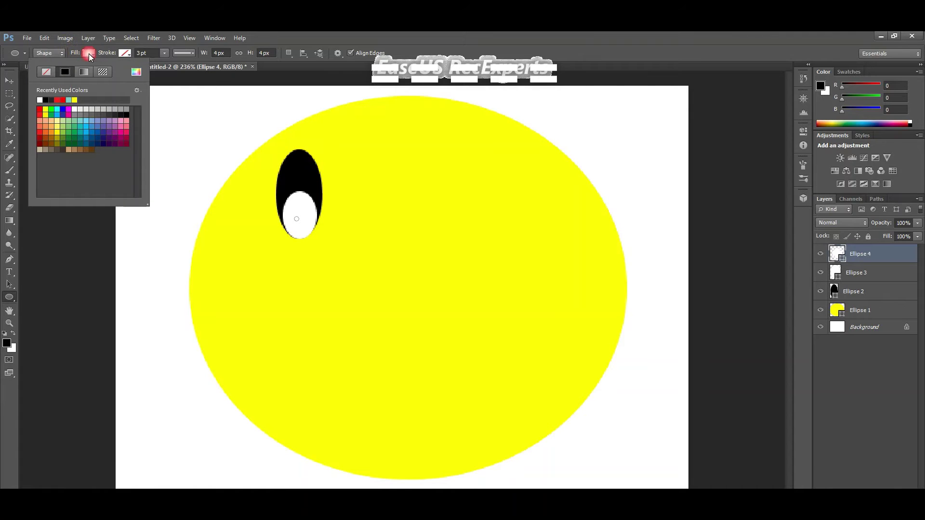
pyautogui.click(48, 100)
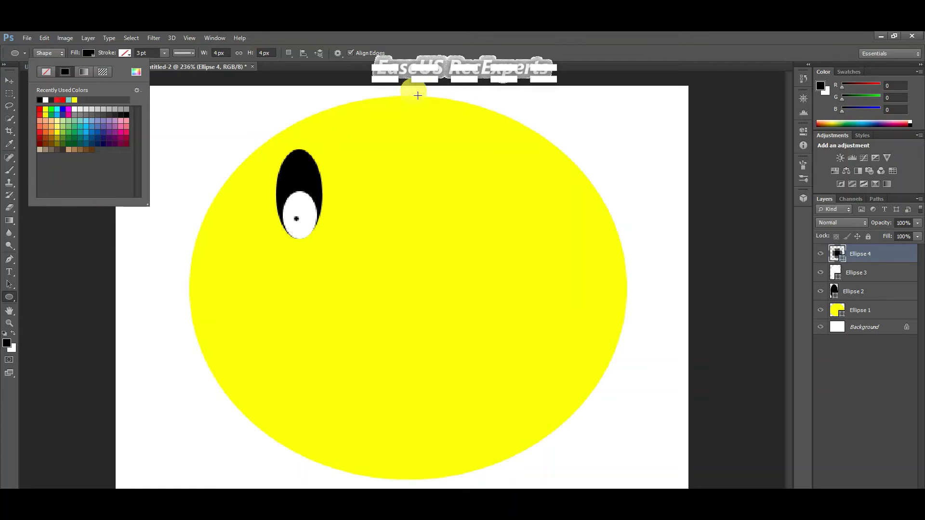
# - Draw a tall 37 × 67 px black eye upper right and lower it level with the left eye
pyautogui.click(505, 161)
pyautogui.moveTo(502, 159); pyautogui.dragTo(530, 191)
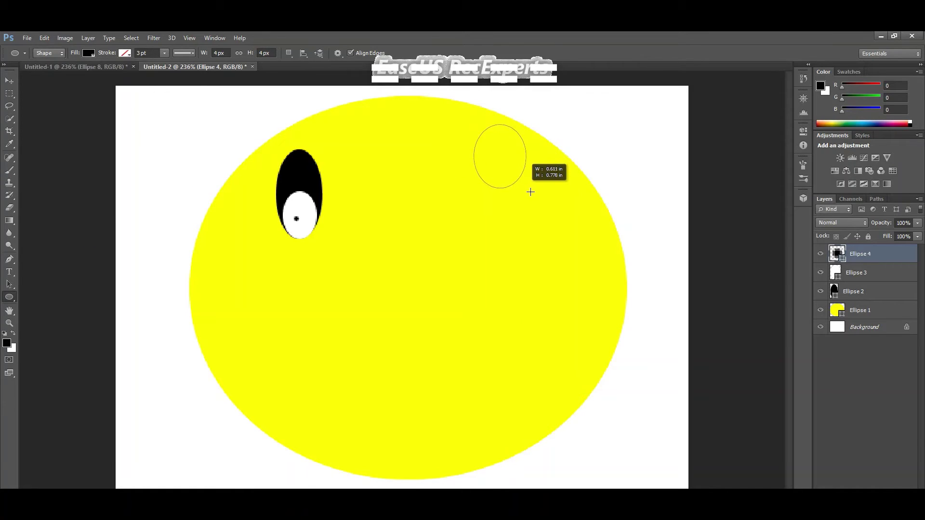
pyautogui.moveTo(530, 192); pyautogui.dragTo(520, 195)
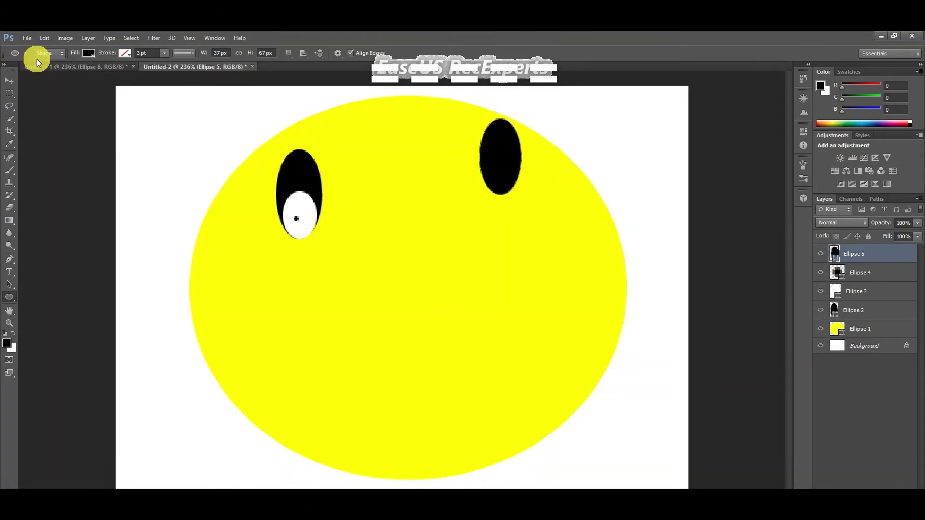
pyautogui.click(9, 81)
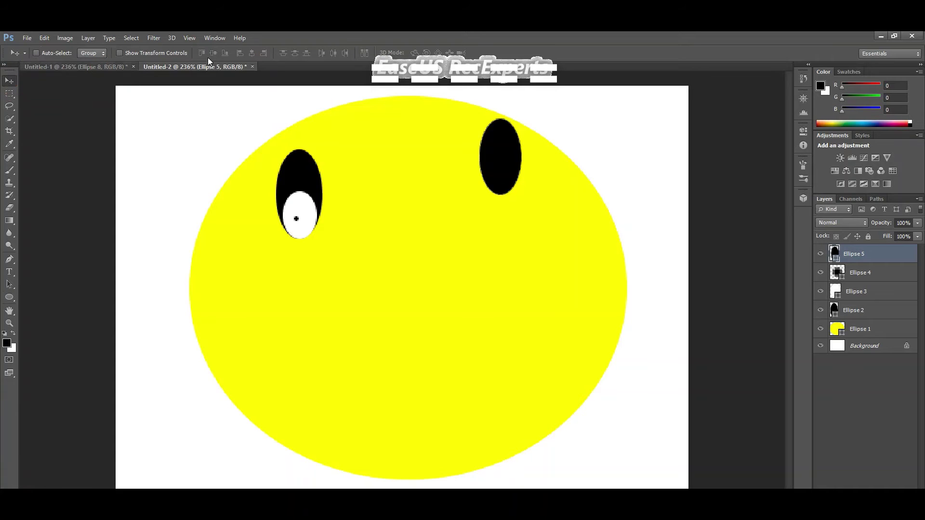
pyautogui.moveTo(510, 160); pyautogui.dragTo(512, 180)
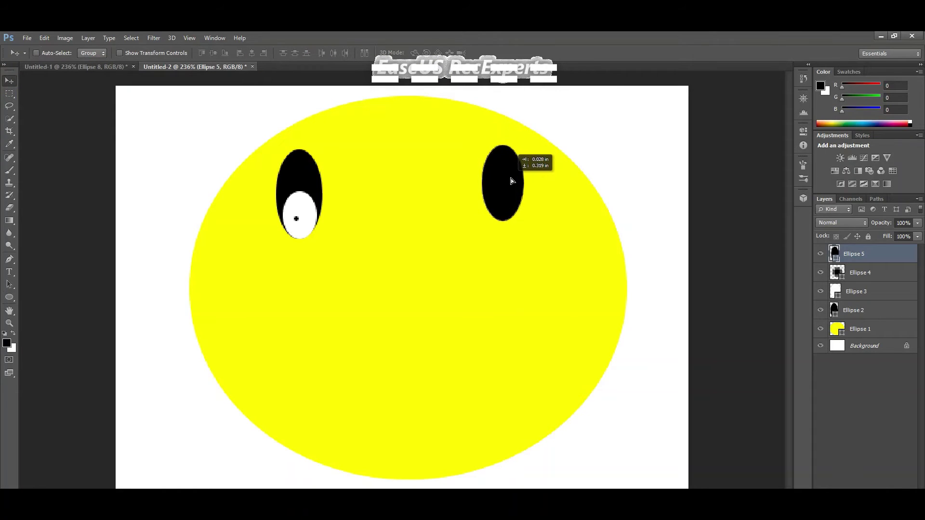
pyautogui.moveTo(511, 180); pyautogui.dragTo(512, 186)
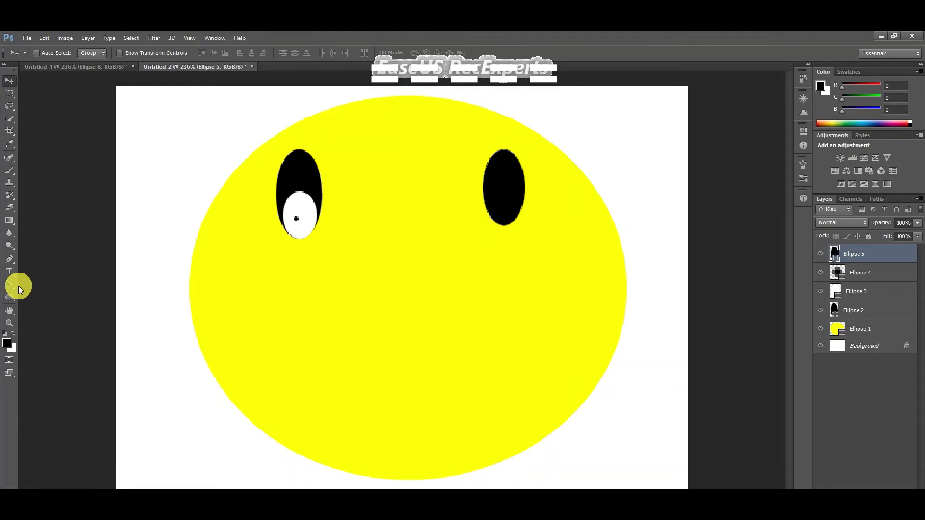
# - Draw a 22 × 38 px oval in the right eye, fill it white, and move it lower
pyautogui.click(9, 297)
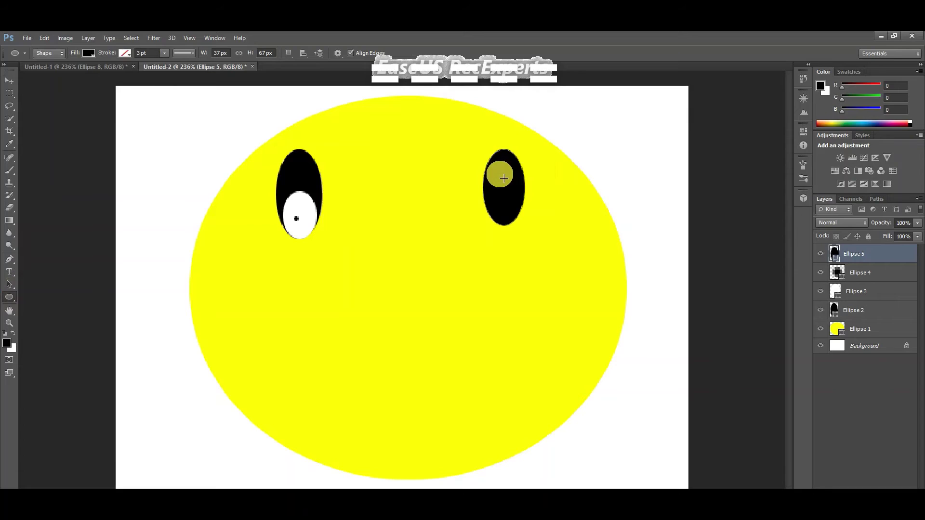
pyautogui.moveTo(485, 174); pyautogui.dragTo(509, 211)
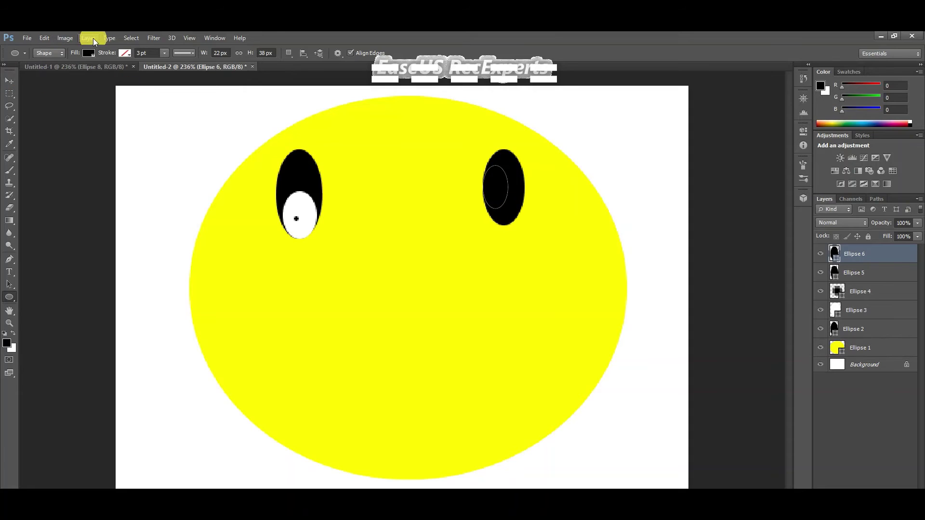
pyautogui.click(89, 53)
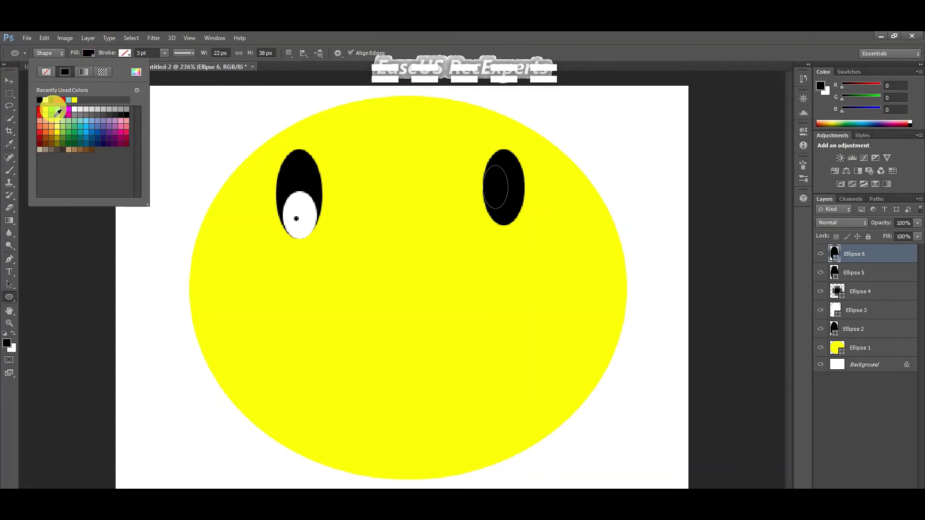
pyautogui.click(46, 101)
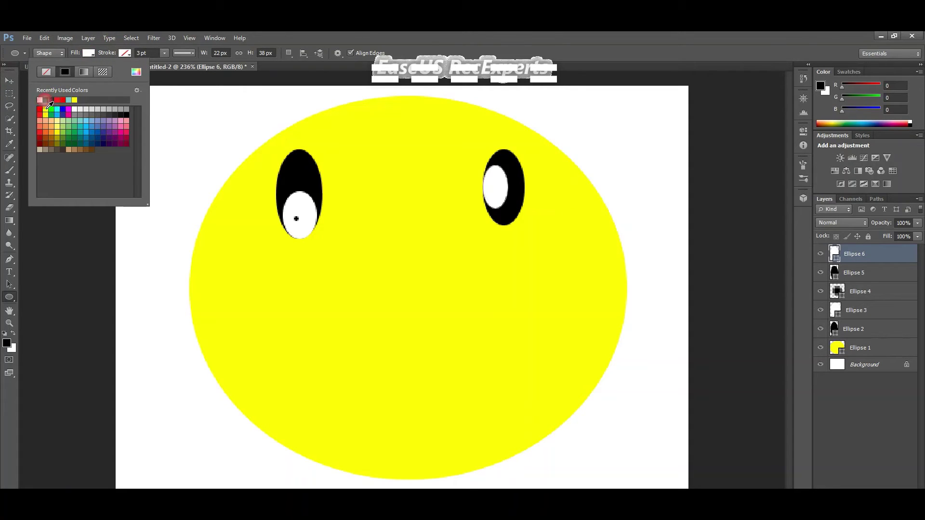
pyautogui.click(8, 85)
pyautogui.moveTo(496, 191); pyautogui.dragTo(504, 196)
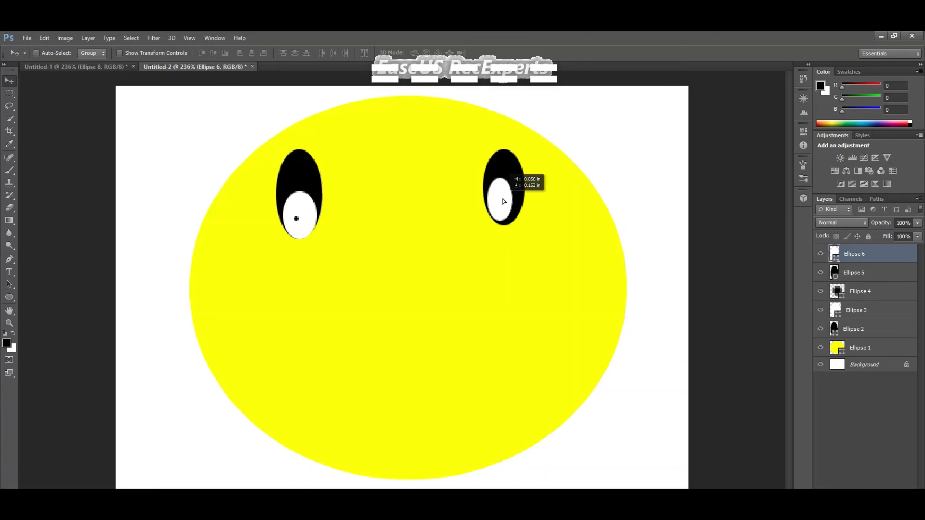
pyautogui.moveTo(504, 196); pyautogui.dragTo(505, 206)
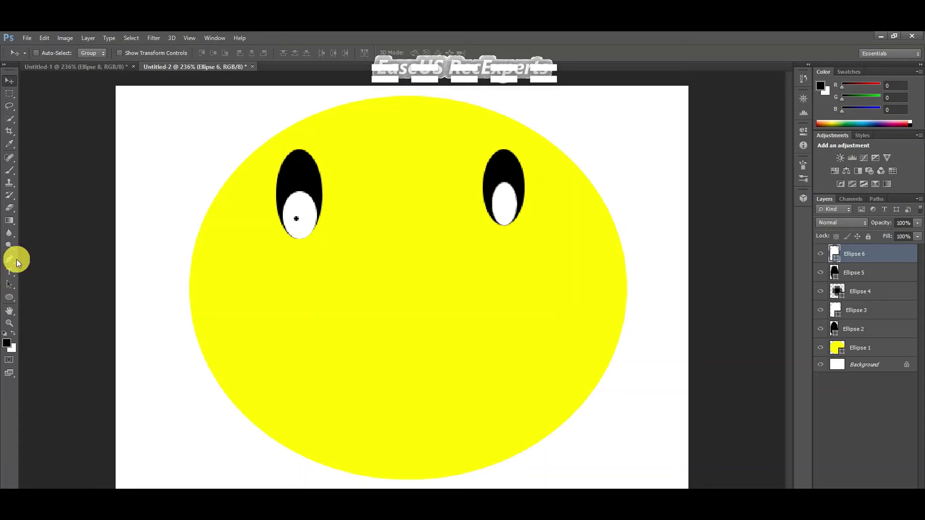
# - Draw a tiny 5 px circle in the right eye's white oval, fill it black, and nudge it down
pyautogui.click(9, 297)
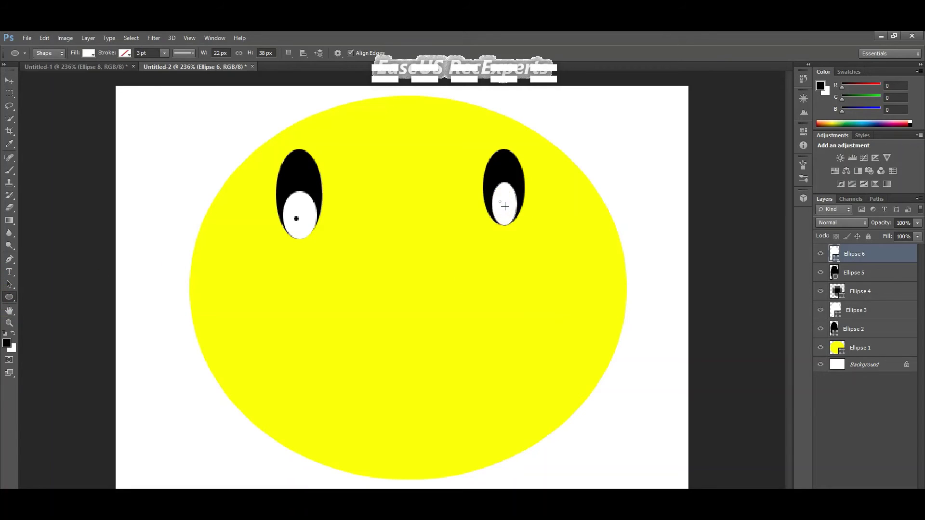
pyautogui.moveTo(499, 201); pyautogui.dragTo(501, 204)
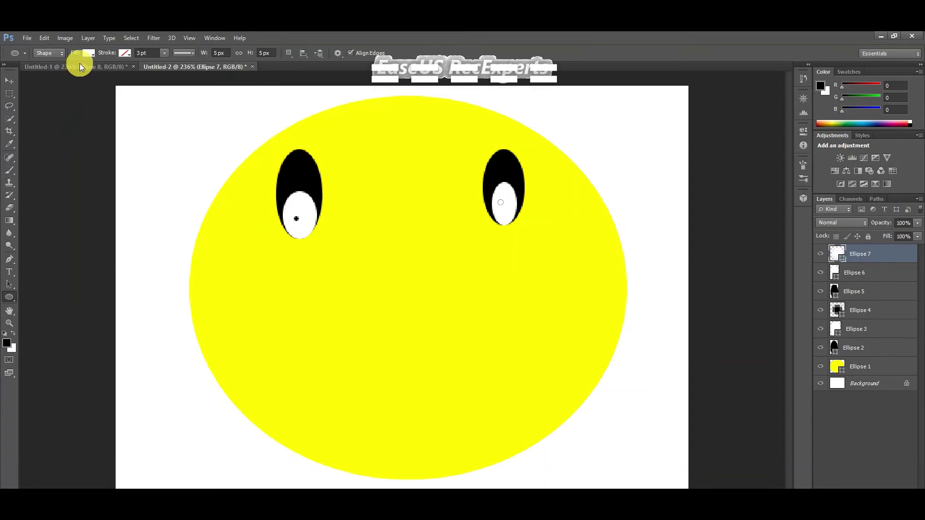
pyautogui.click(88, 53)
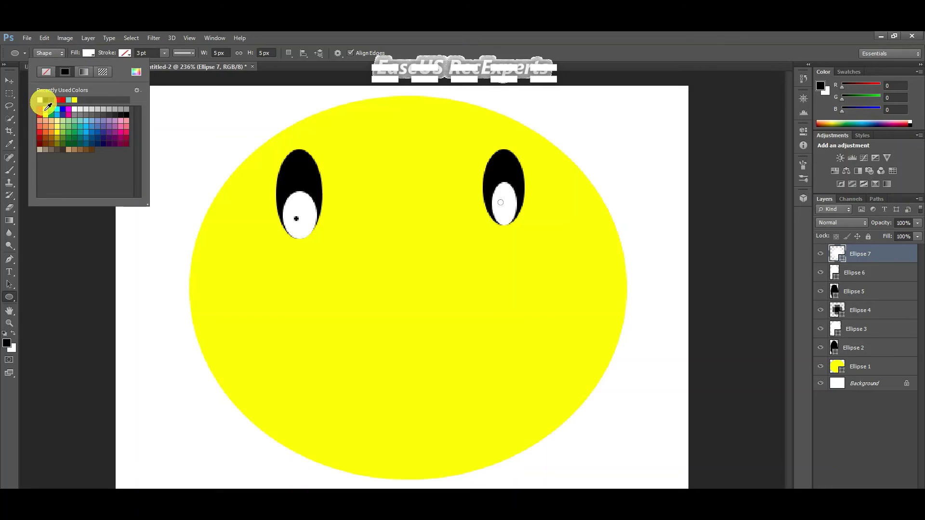
pyautogui.click(50, 101)
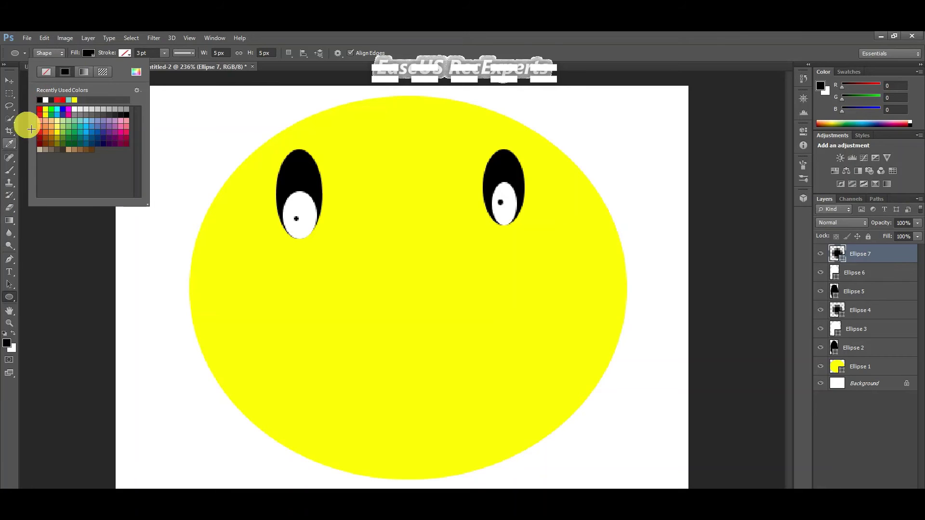
pyautogui.click(10, 81)
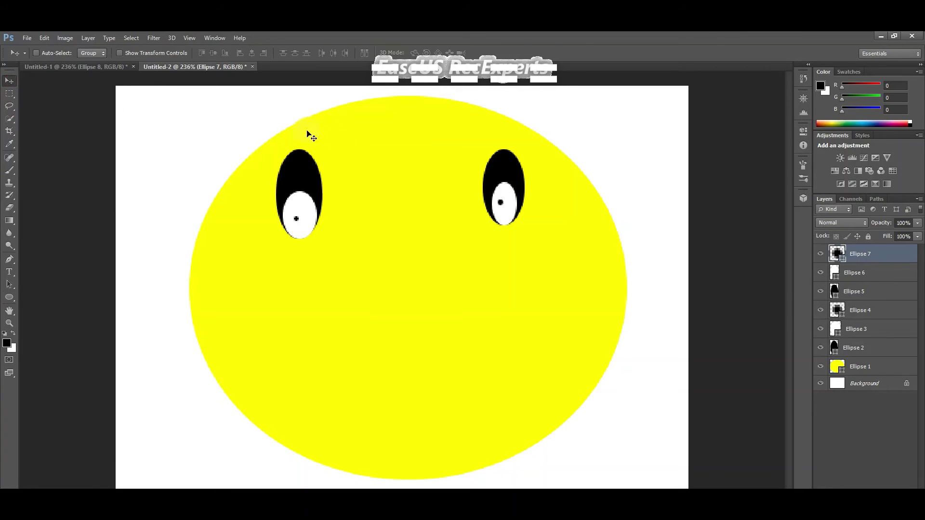
pyautogui.moveTo(489, 206); pyautogui.dragTo(491, 209)
# - Draw a 206 × 55 px oval mouth, fill it red, and centre it below the eyes
pyautogui.click(11, 299)
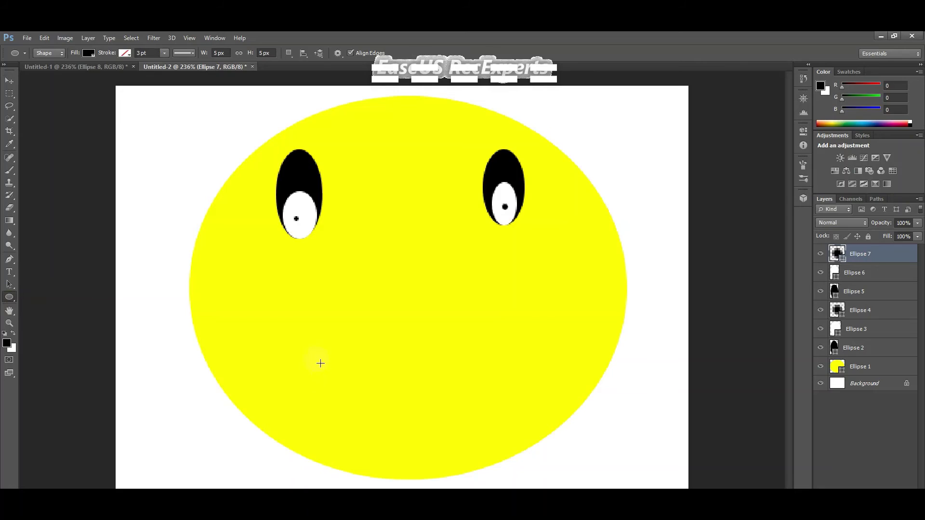
pyautogui.moveTo(349, 371); pyautogui.dragTo(462, 398)
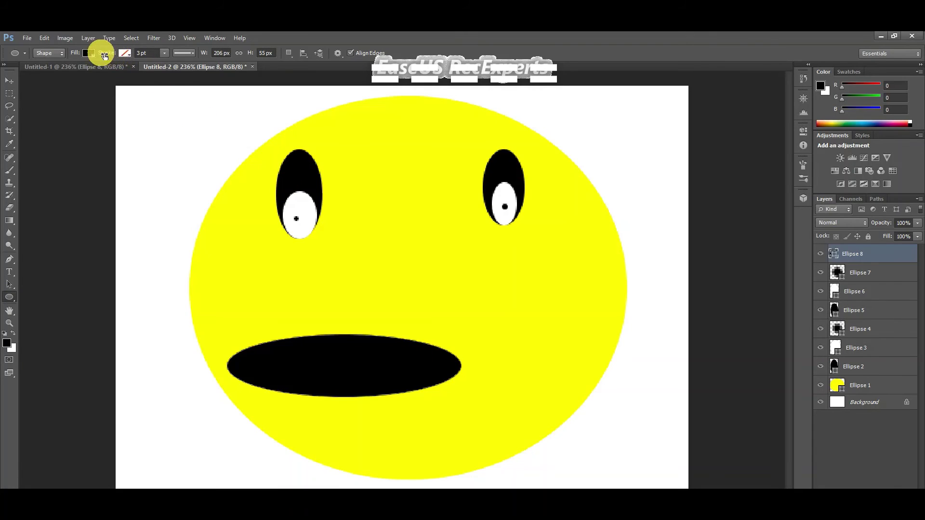
pyautogui.click(88, 53)
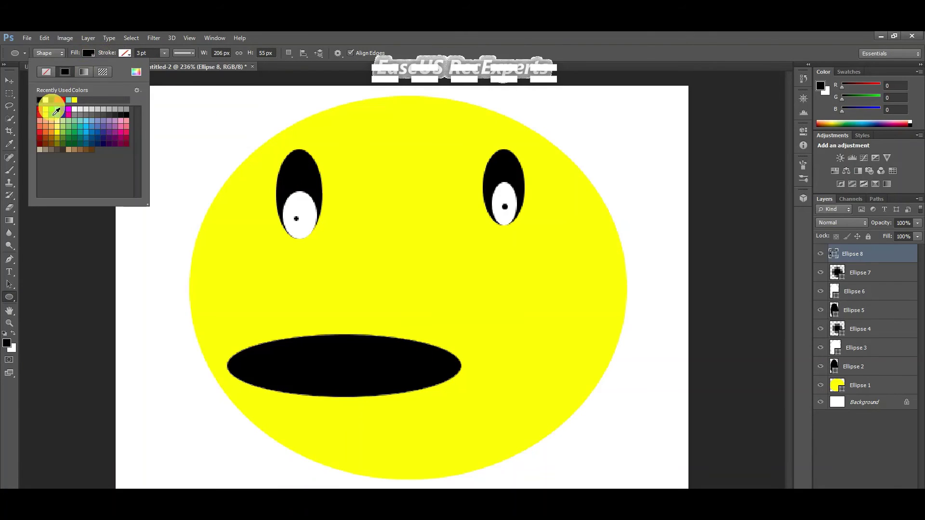
pyautogui.click(59, 102)
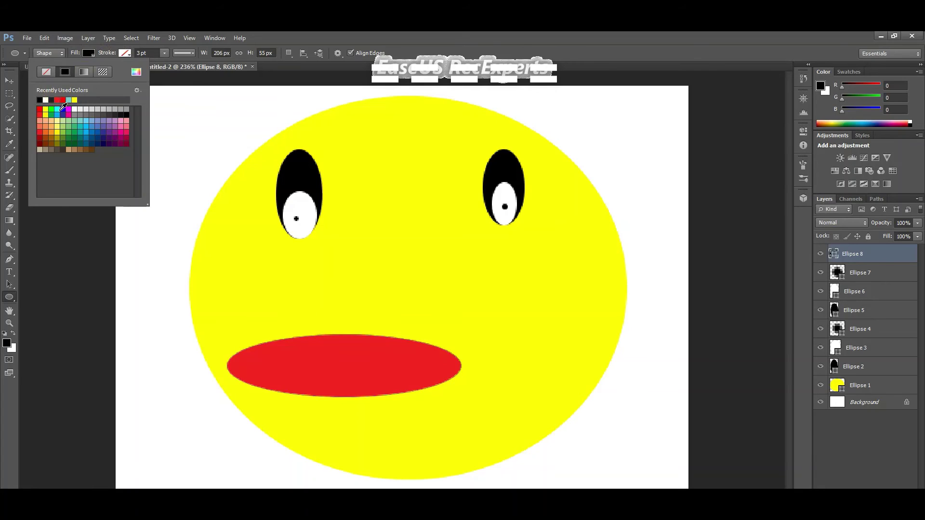
pyautogui.click(6, 85)
pyautogui.moveTo(375, 369); pyautogui.dragTo(433, 388)
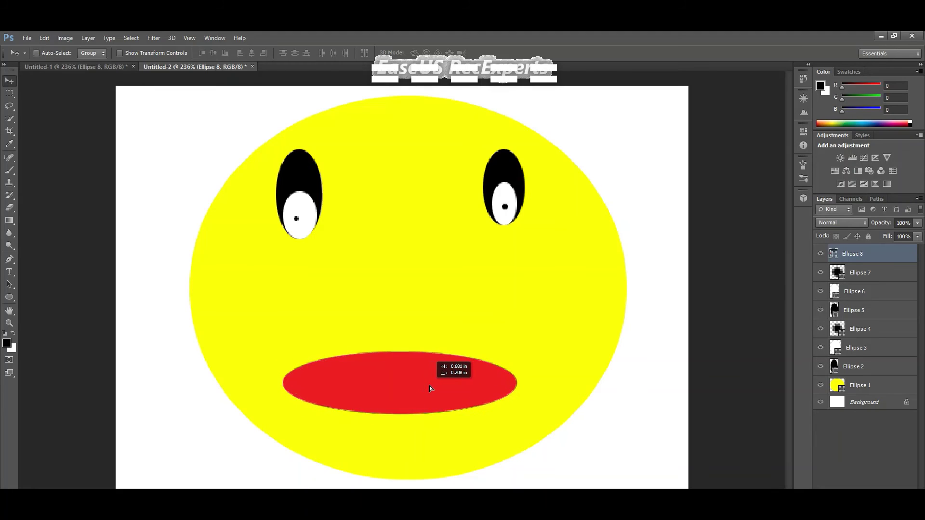
pyautogui.moveTo(433, 386); pyautogui.dragTo(434, 383)
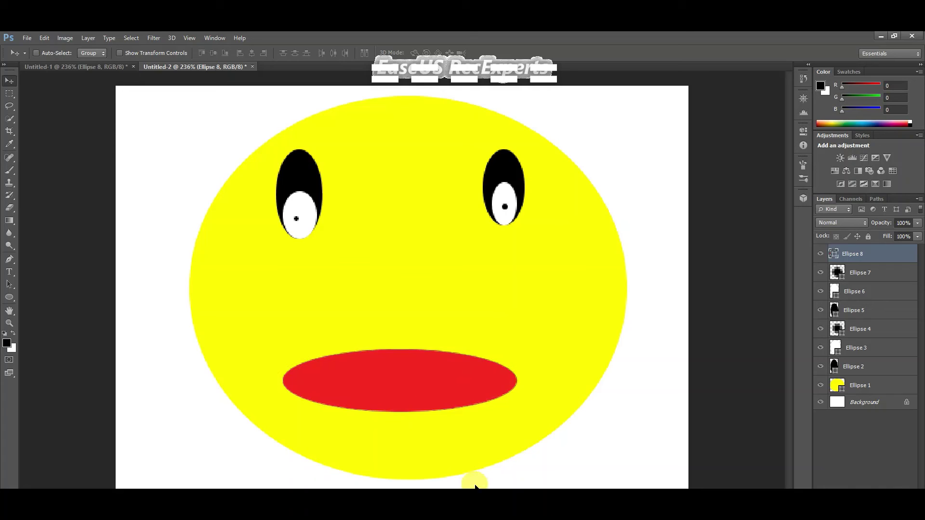
# - Switch to the Untitled-1 document with Ctrl+Tab and select the shape tool
pyautogui.hotkey('ctrl', 'Tab')
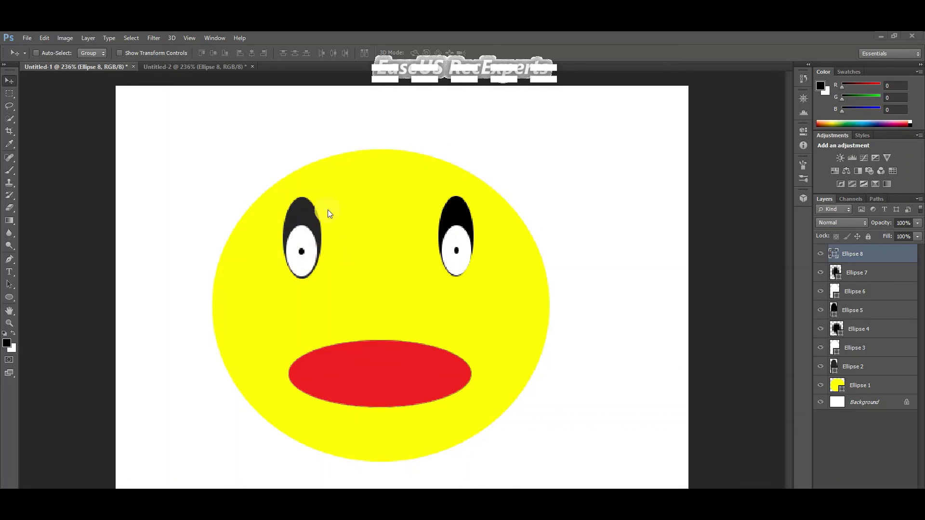
pyautogui.click(9, 300)
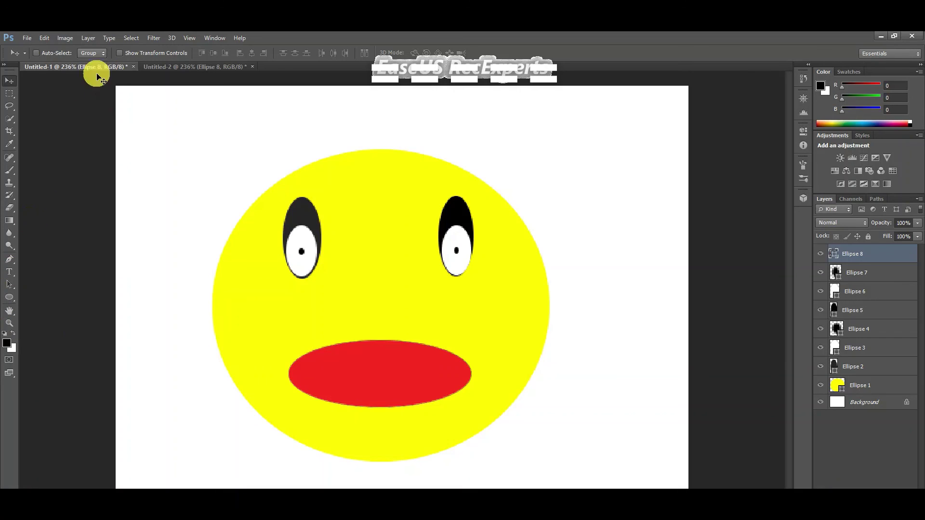
pyautogui.click(10, 297)
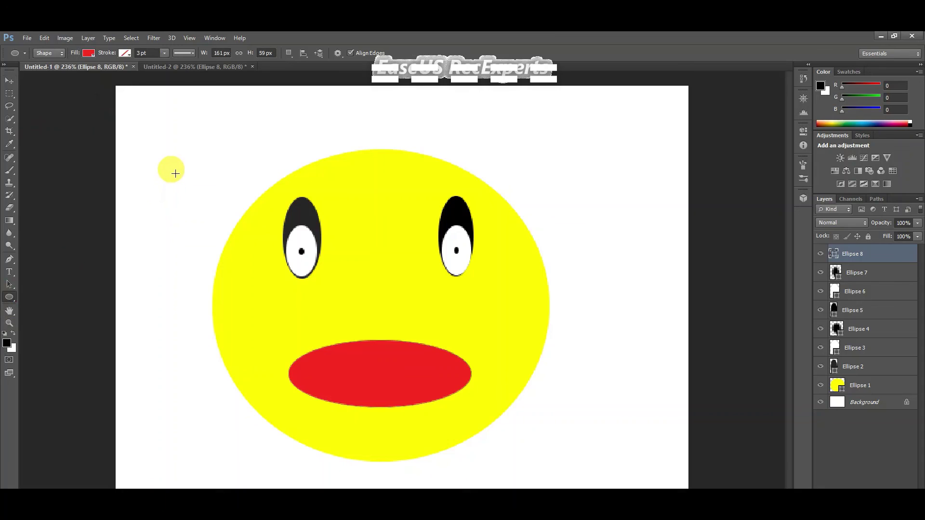
pyautogui.moveTo(146, 101); pyautogui.dragTo(180, 137)
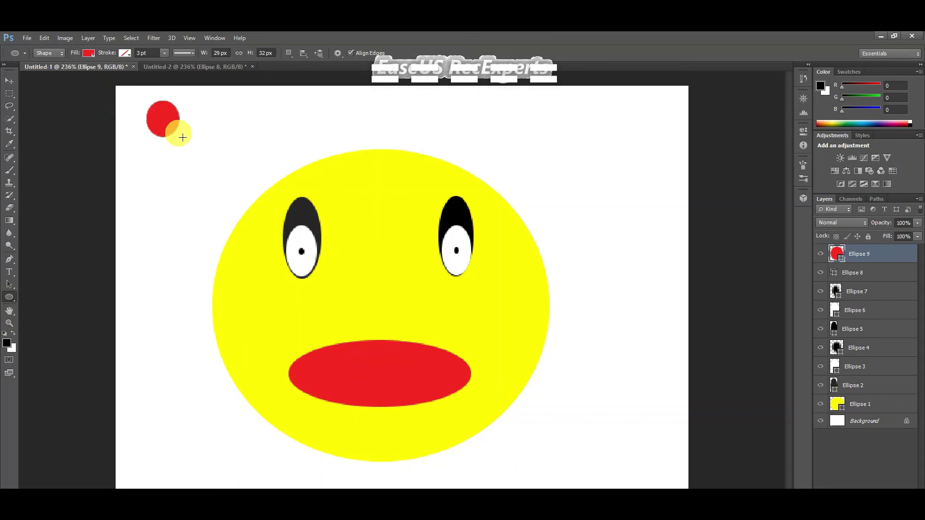
pyautogui.click(126, 53)
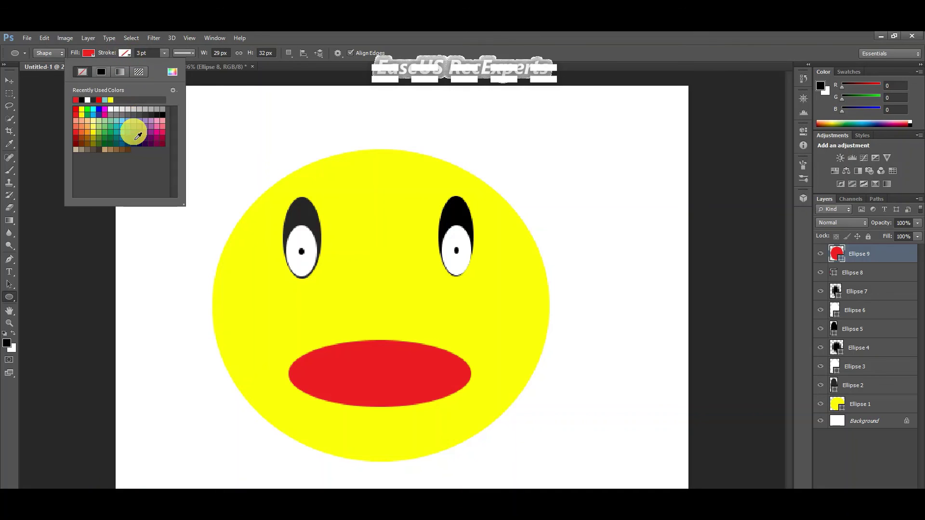
pyautogui.click(129, 126)
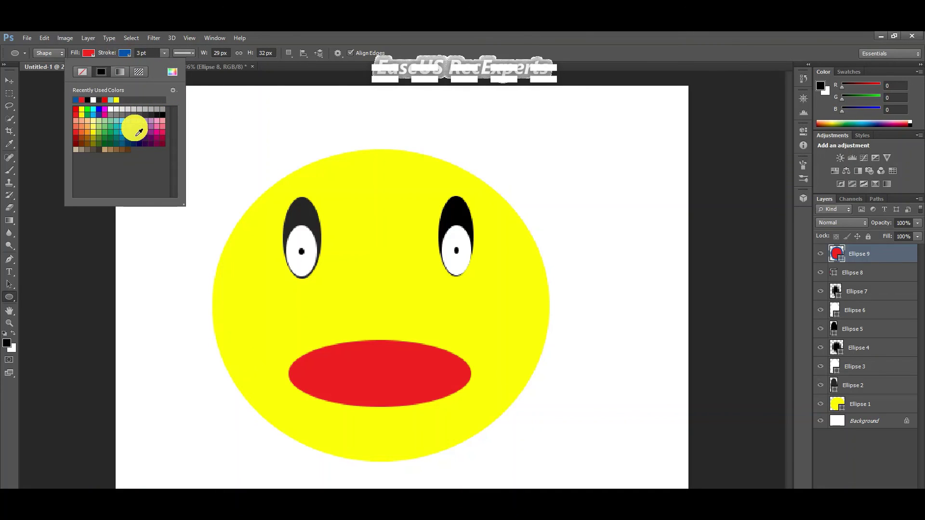
pyautogui.click(134, 127)
pyautogui.click(196, 136)
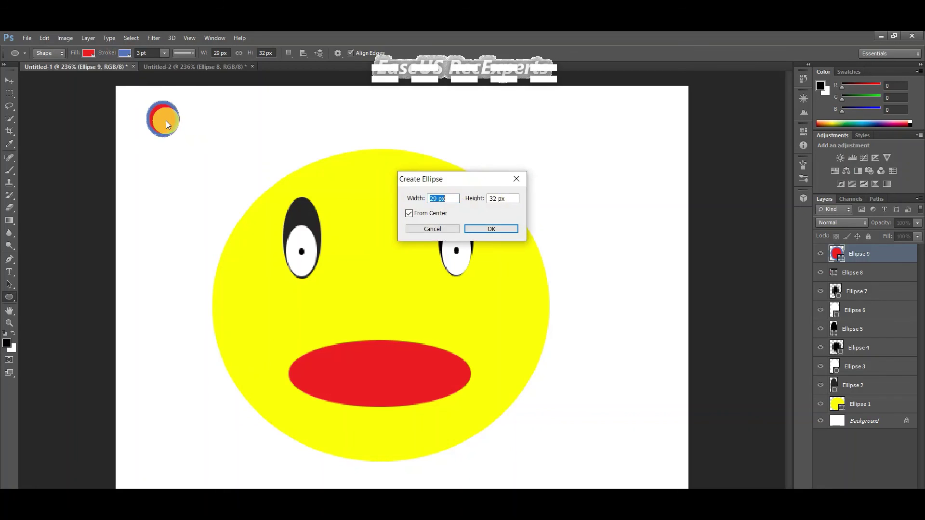
pyautogui.click(516, 182)
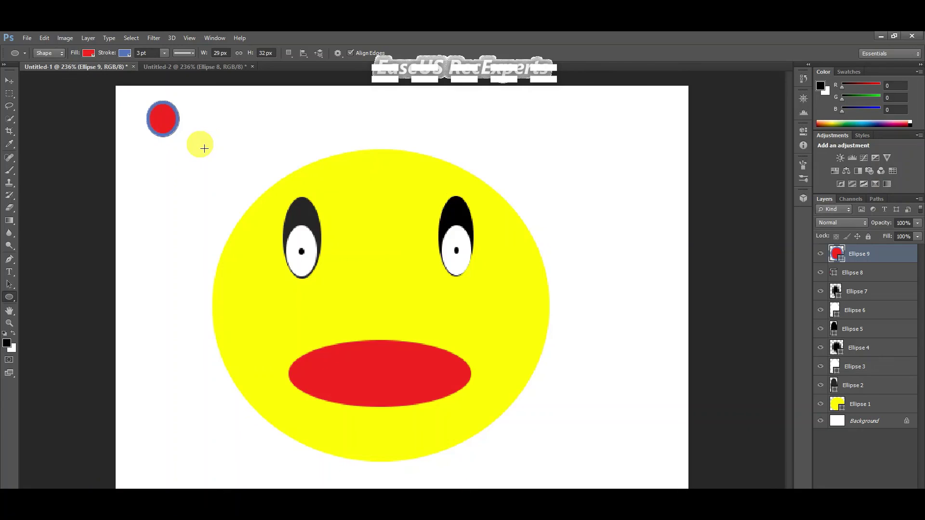
pyautogui.hotkey('ctrl', 'alt', 'z')
pyautogui.hotkey('ctrl', 'alt', 'z')
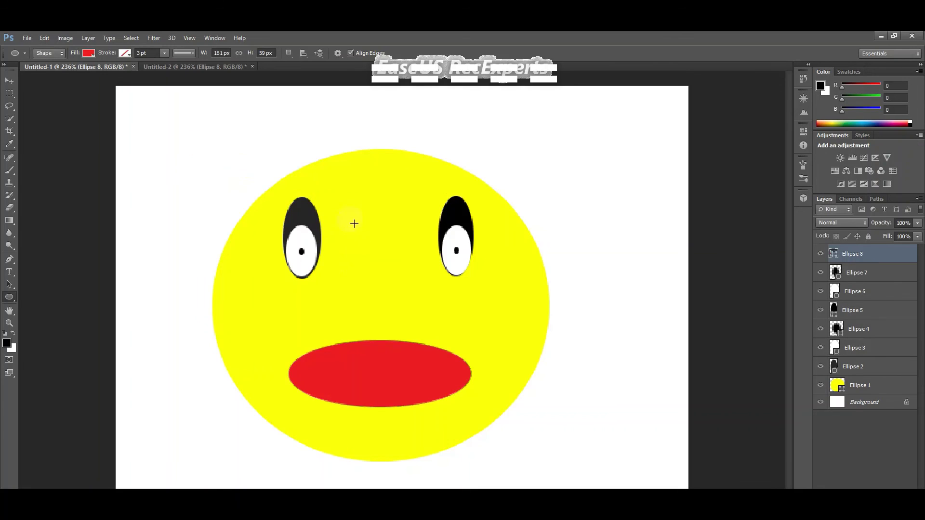